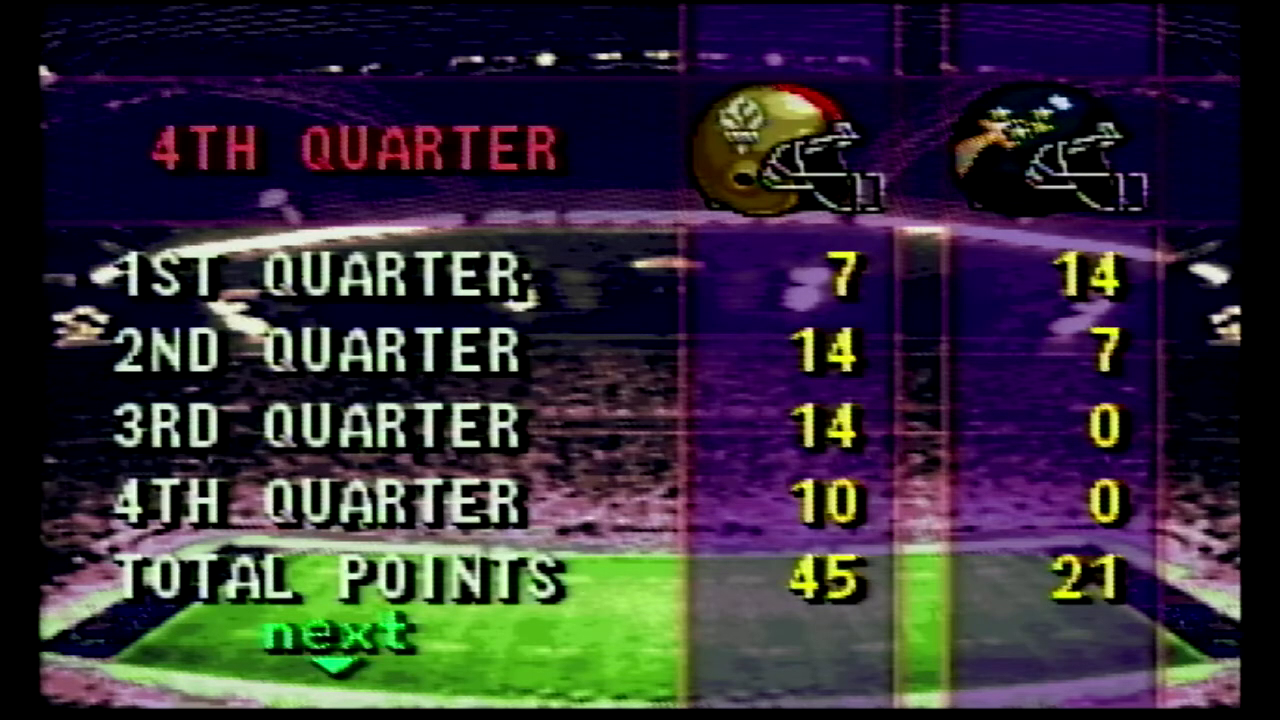
{"action": "key", "text": "Return"}
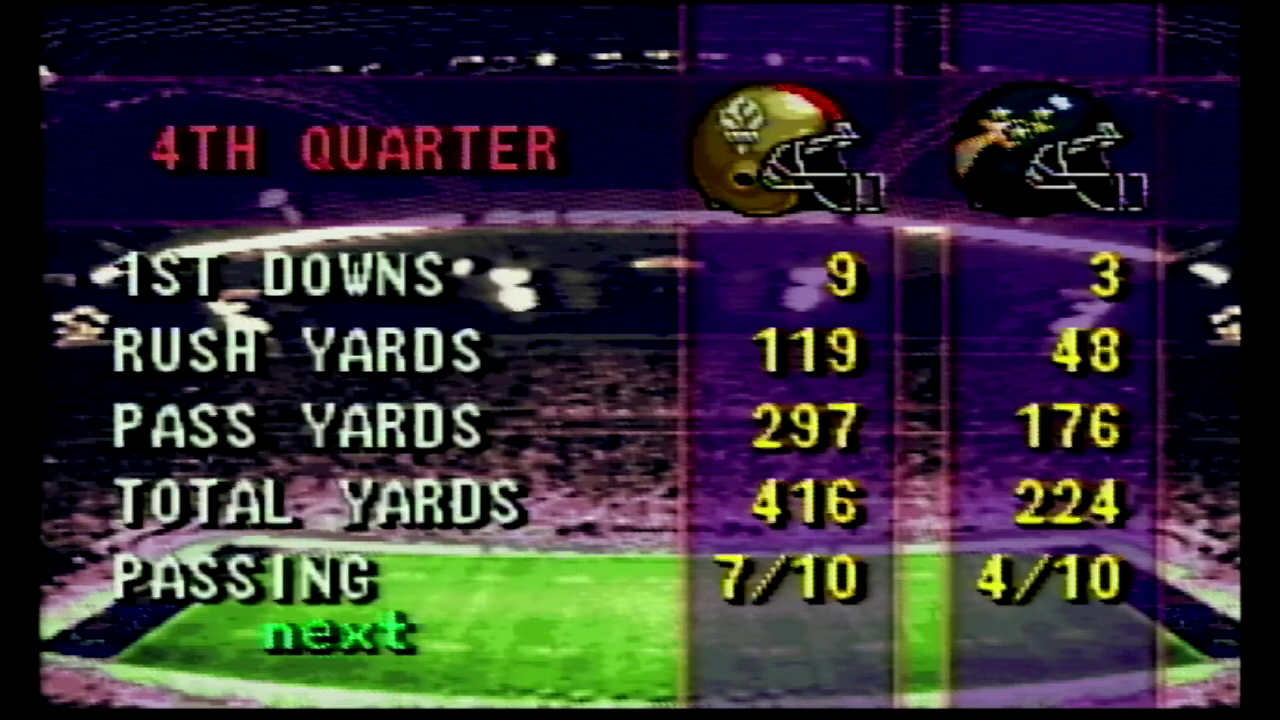